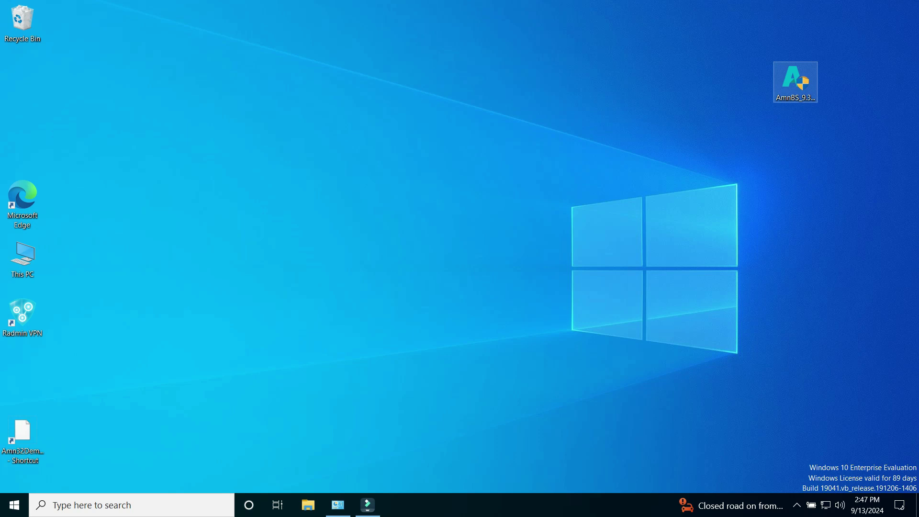
Move the AmnBS_9.38.52.6997.exe installer to the top-right and launch it, cancelling an accidental rename
left_click_drag(796, 79, 841, 22)
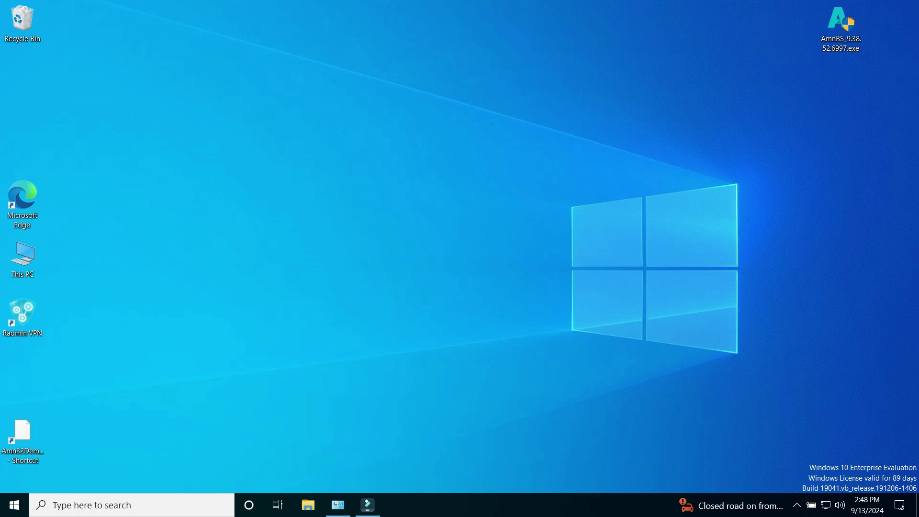
left_click(842, 22)
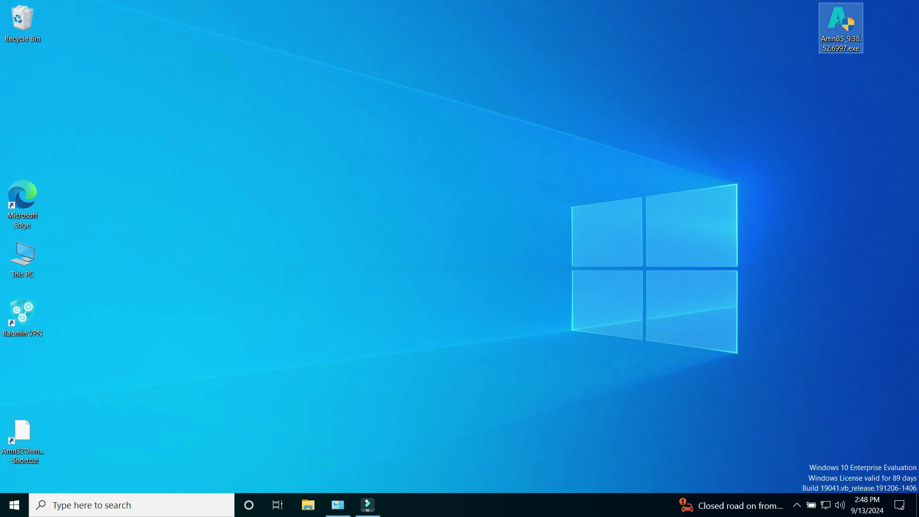
double_click(842, 21)
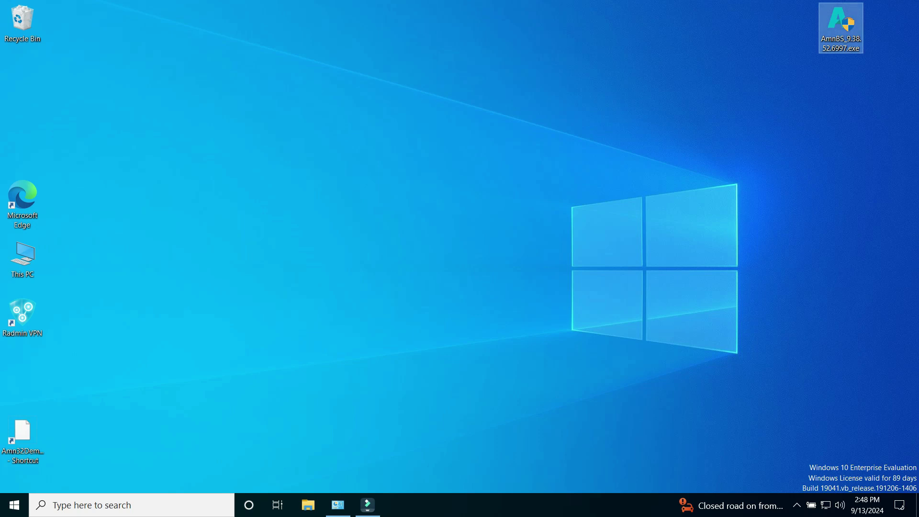
right_click(842, 35)
left_click(841, 42)
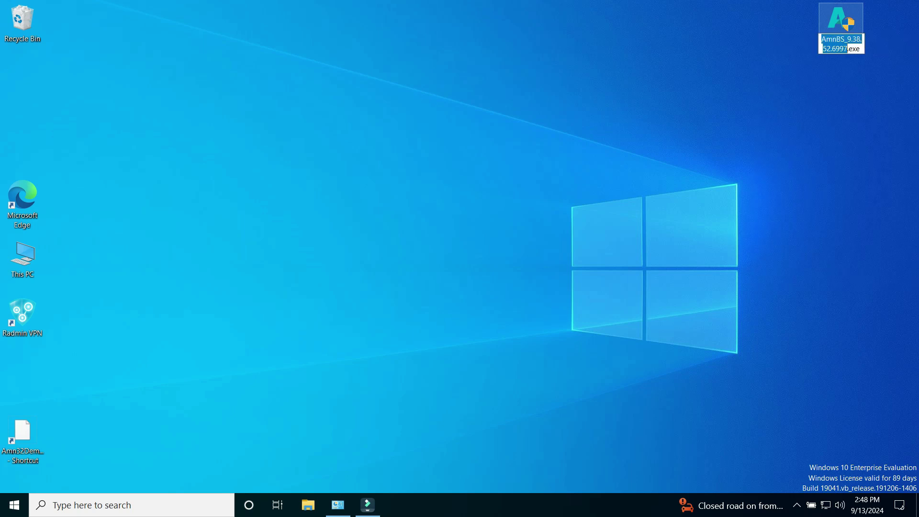
key("Escape")
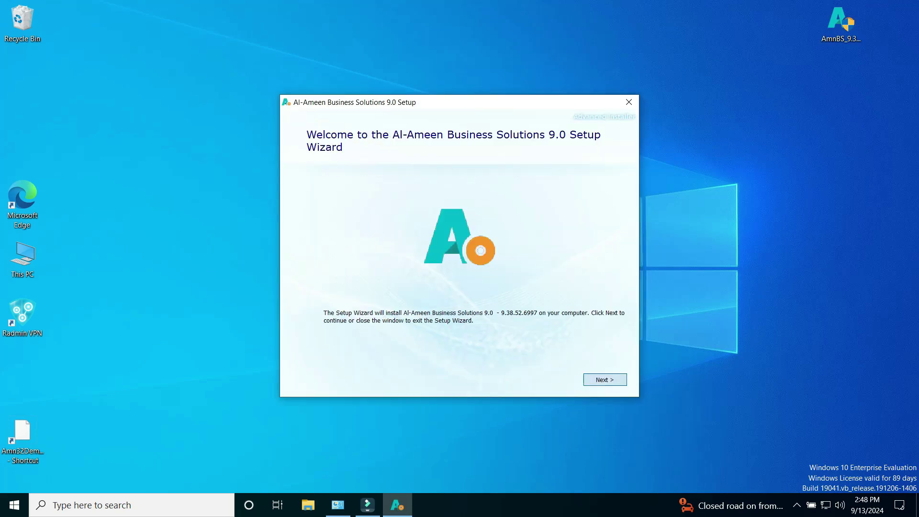
Accept the license terms and install the Complete setup type into the default Program Files folder
key("Return")
left_click_drag(615, 213, 615, 326)
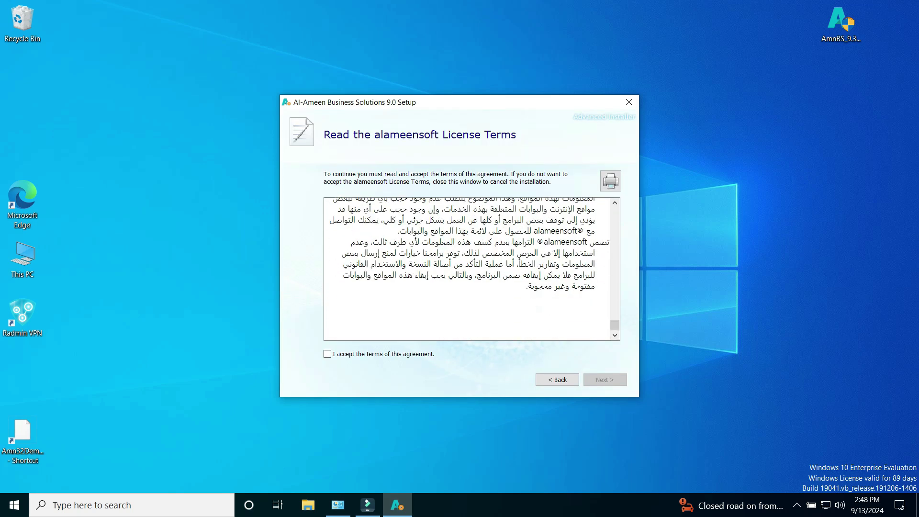
key("alt+a")
key("alt+n")
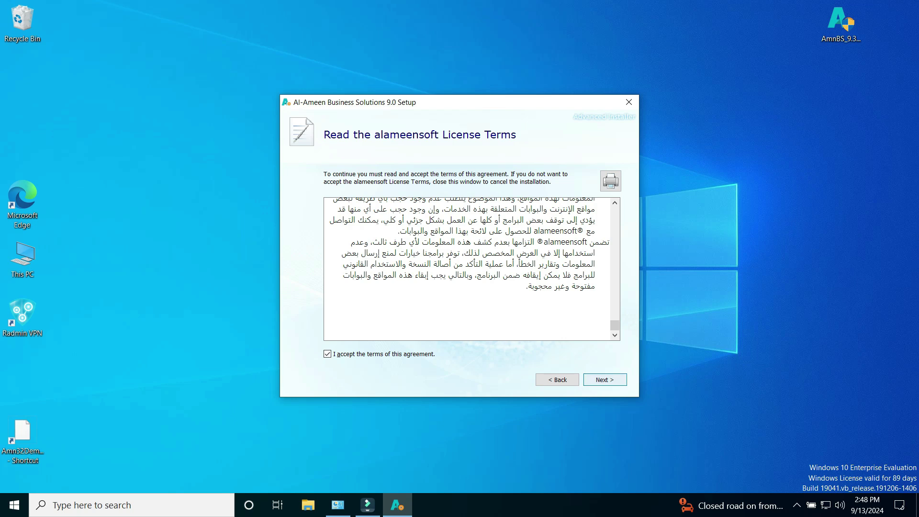
left_click(434, 317)
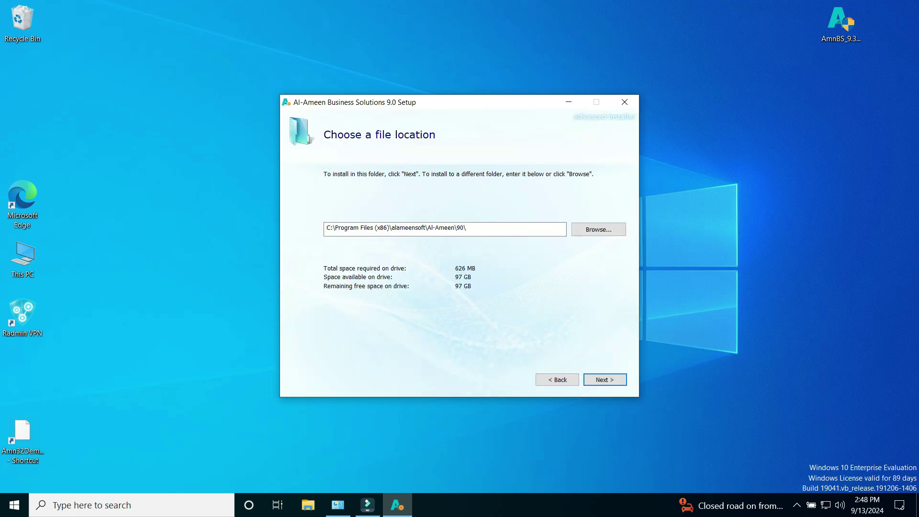
key("Return")
key("Return")
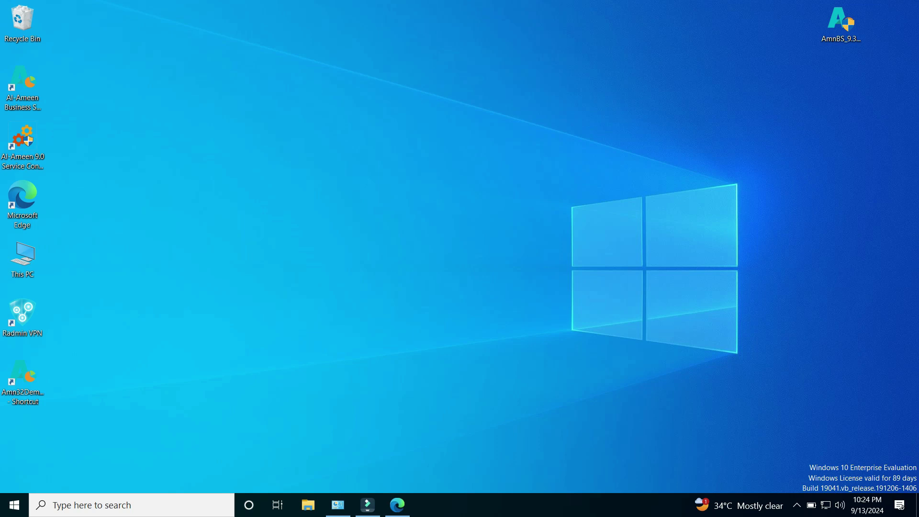
Launch Al-Ameen 9.0 Config from the Al-Ameen 9.0 Start menu folder
left_click(23, 84)
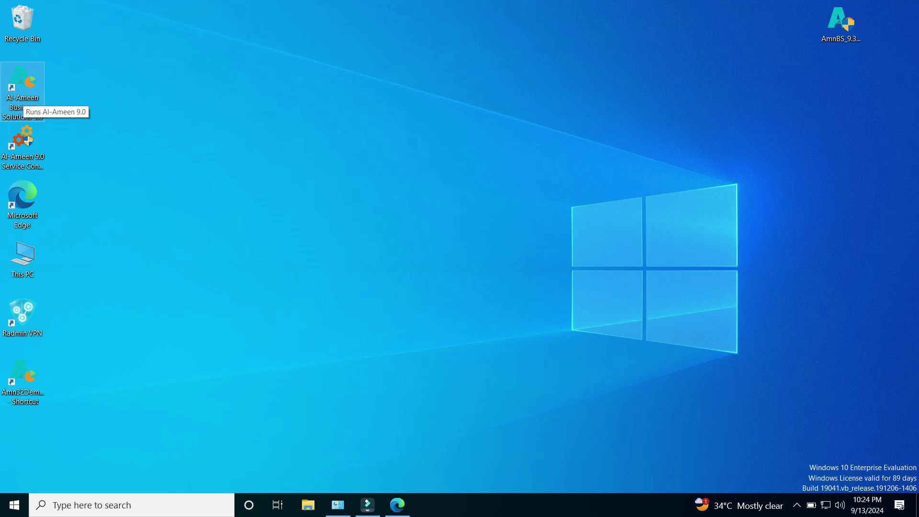
left_click(23, 378)
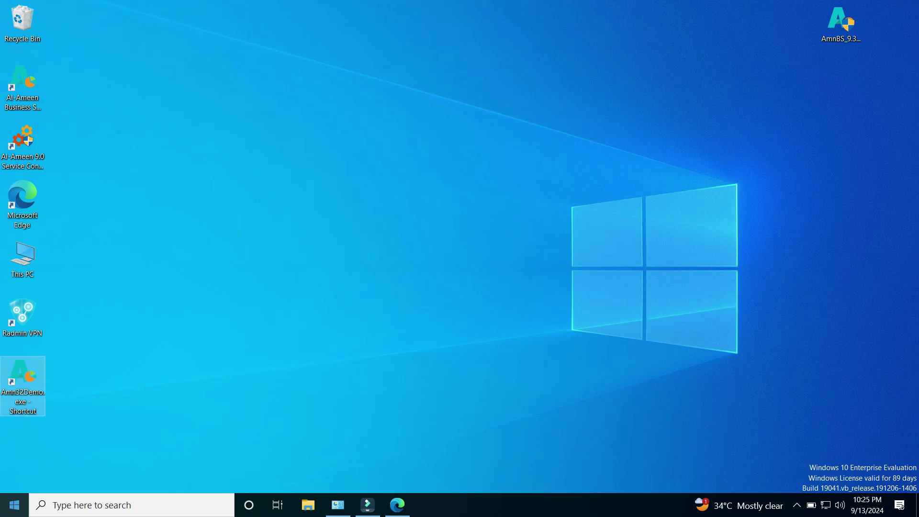
left_click(14, 505)
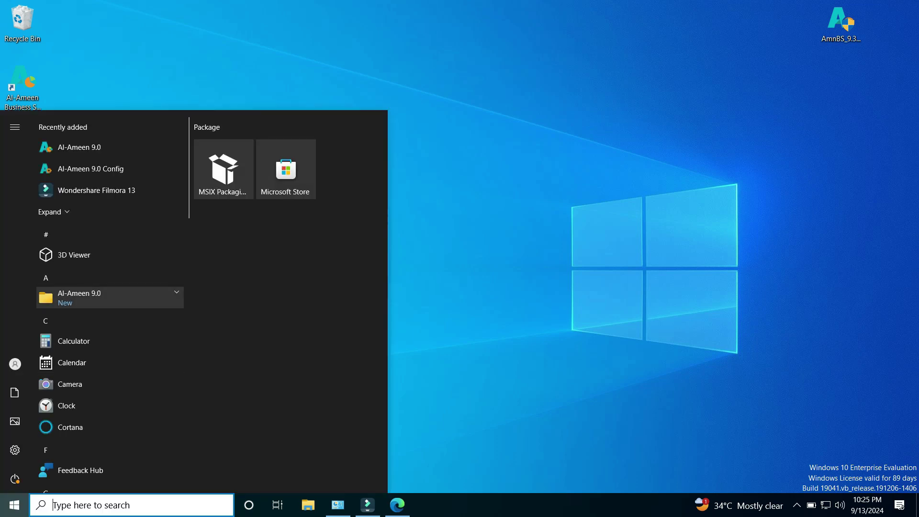
left_click(110, 297)
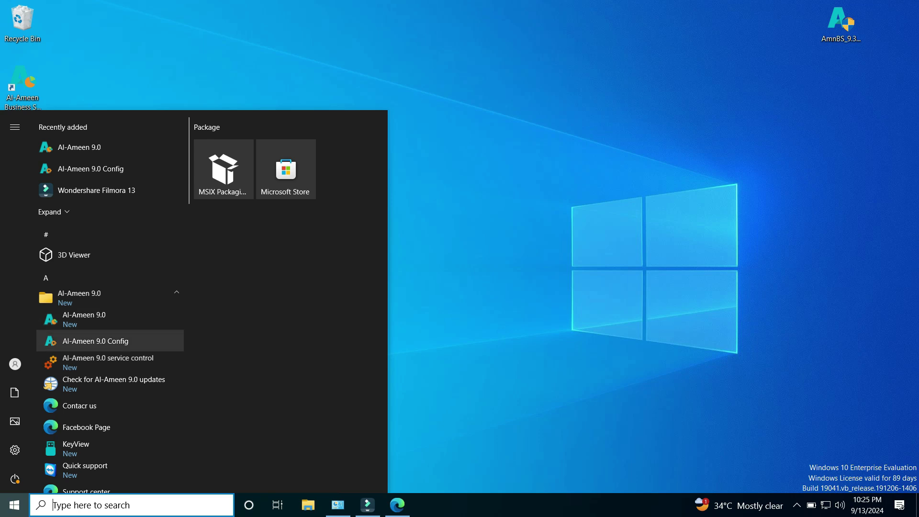
left_click(96, 341)
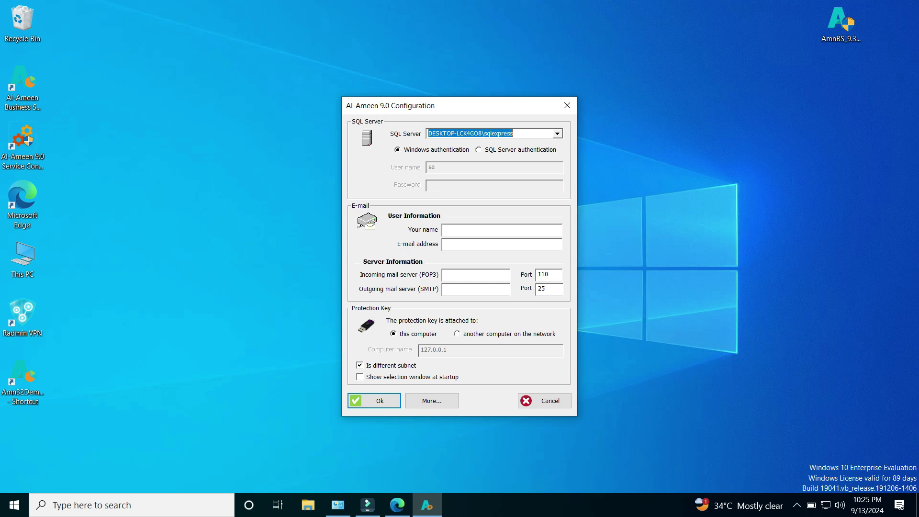
Check the SQL Server name, selecting its computer name and sqlexpress instance parts
left_click_drag(482, 134, 427, 134)
key("End")
key("shift+Left")
key("shift+Left")
key("shift+Left")
key("shift+Left")
key("shift+Left")
key("shift+Left")
key("shift+Left")
key("shift+Left")
key("shift+Left")
key("shift+Left")
key("shift+Left")
left_click(526, 134)
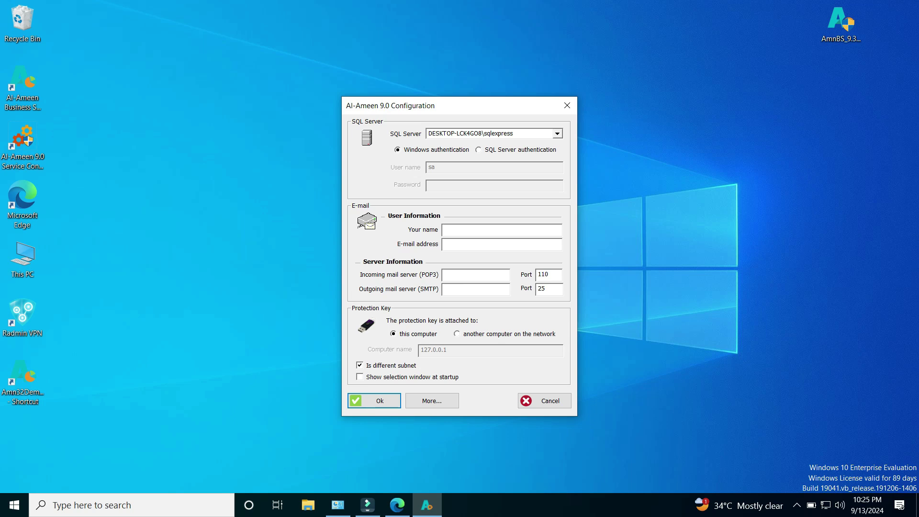
Keep Windows authentication after trying SQL Server authentication, and save the configuration with Ok
left_click(479, 150)
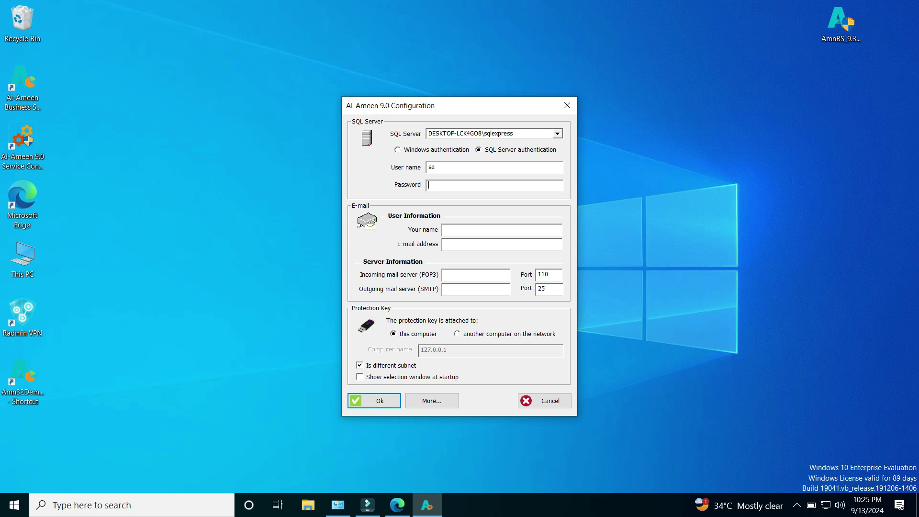
left_click(398, 150)
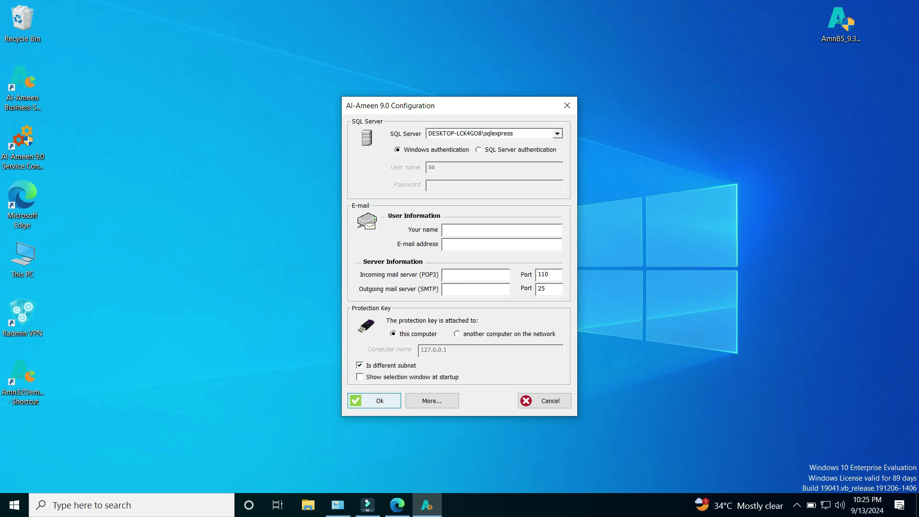
left_click(375, 401)
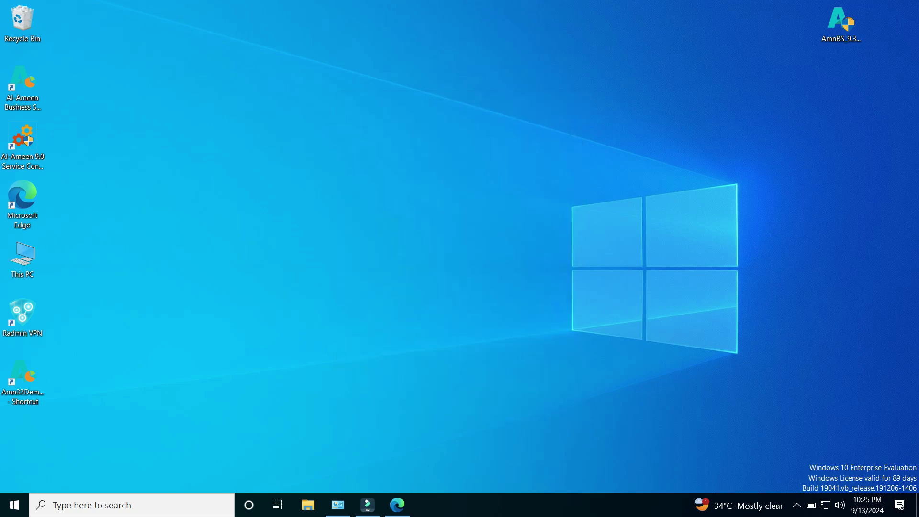
Launch the Amn32Demo shortcut and choose English as the program interface language
double_click(23, 378)
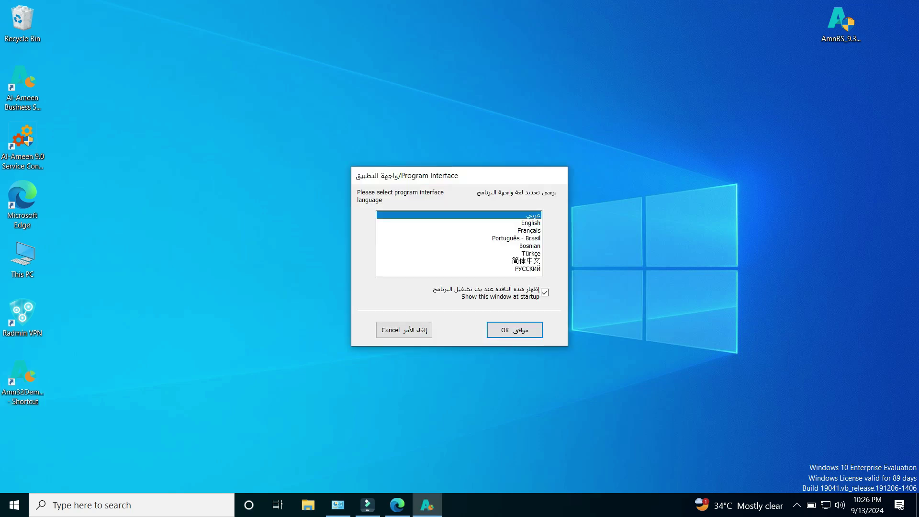
left_click(531, 223)
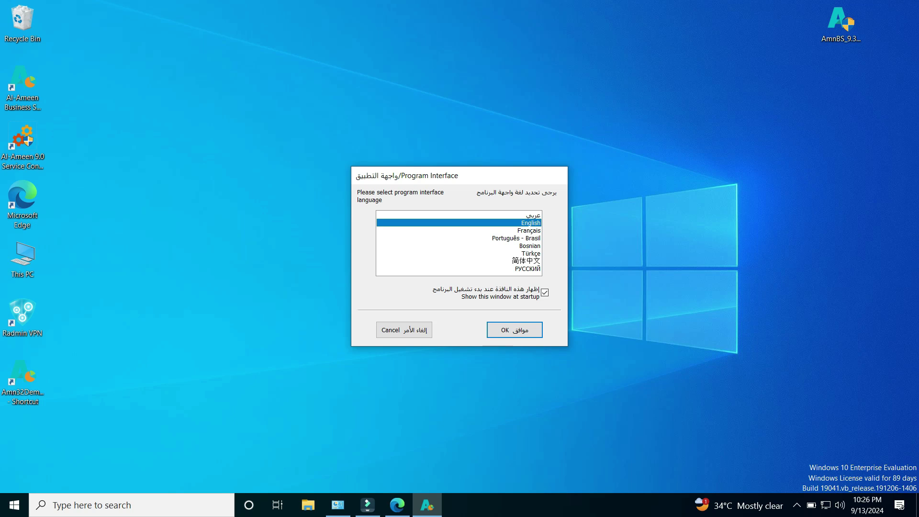
left_click(515, 330)
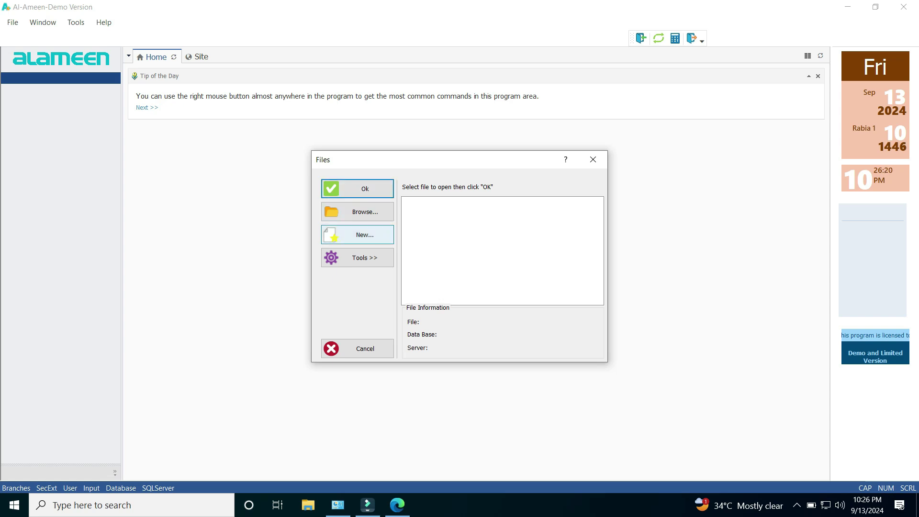
Start new company files with Default Location, acknowledge the data-storage note, and keep 'Company Files 2024'
left_click(364, 235)
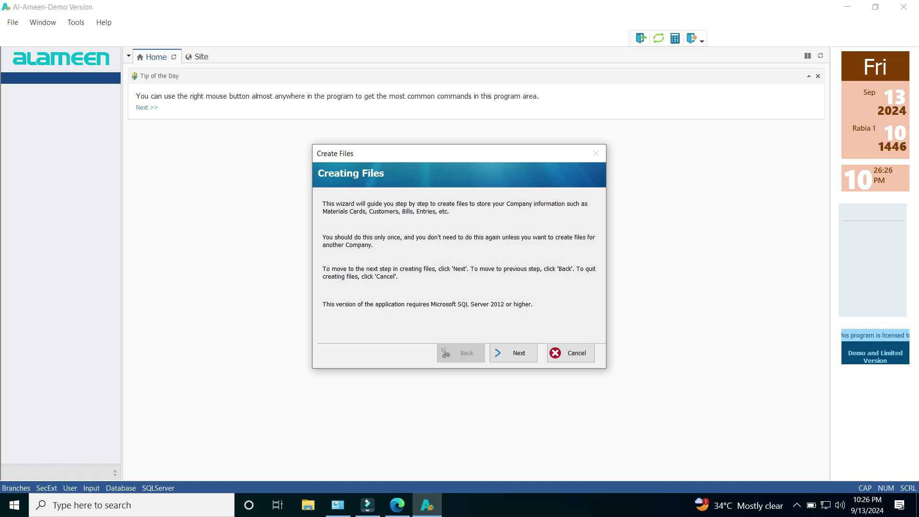
left_click(514, 354)
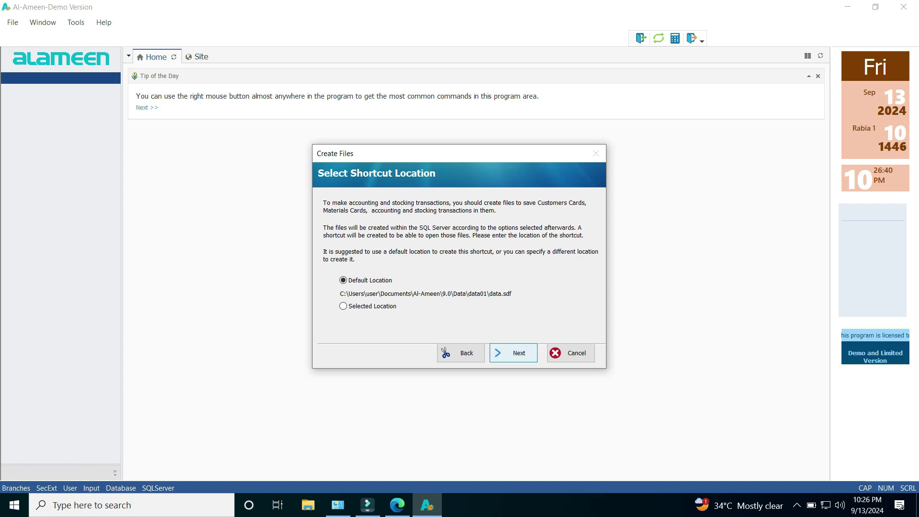
left_click(514, 353)
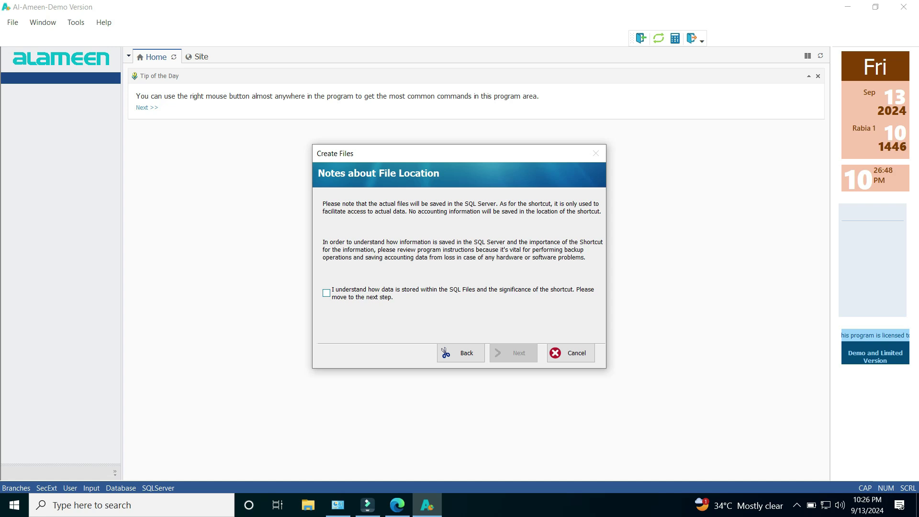
left_click(326, 293)
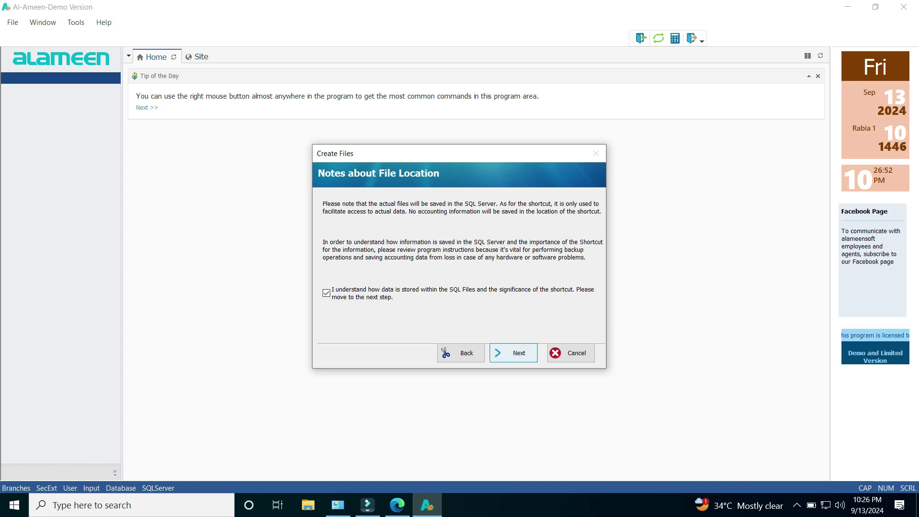
left_click(513, 353)
left_click(513, 352)
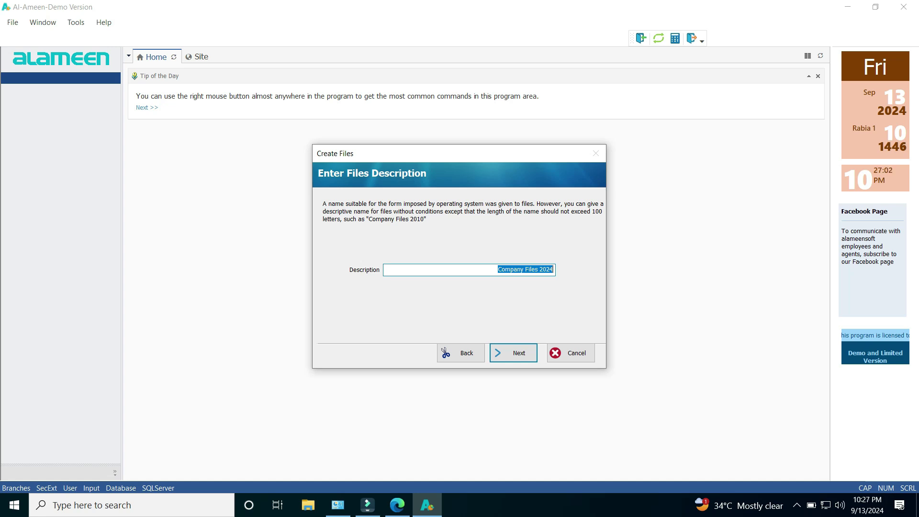
Set the user name to 'Manager', leave both password fields blank, and continue
key("Return")
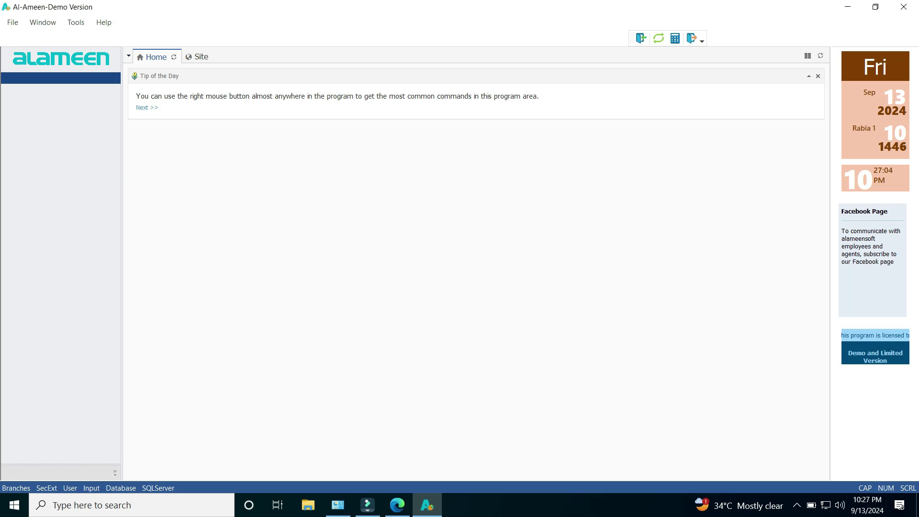
type("Manager")
key("shift+Left")
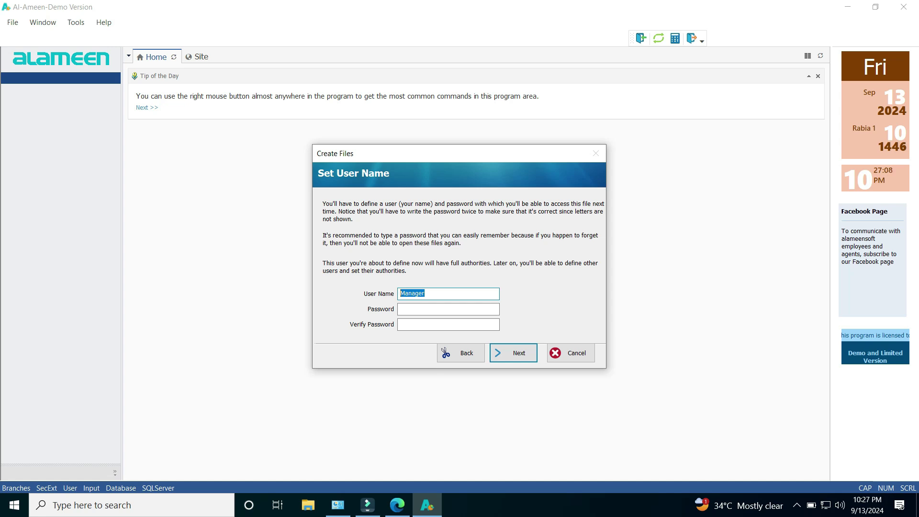
left_click(448, 309)
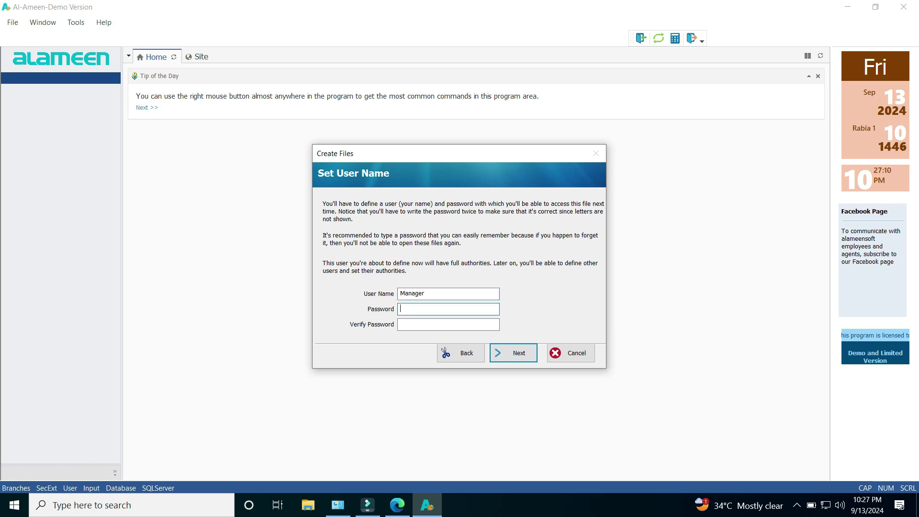
left_click(448, 324)
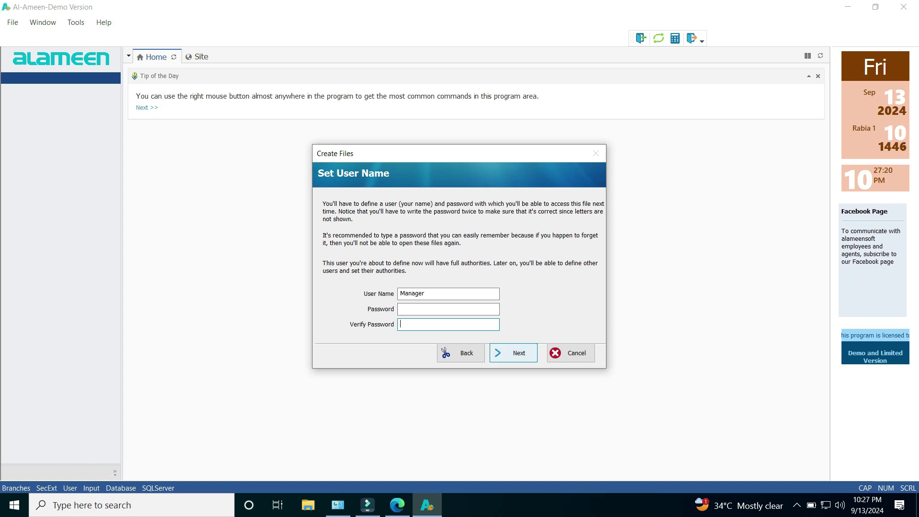
left_click(443, 349)
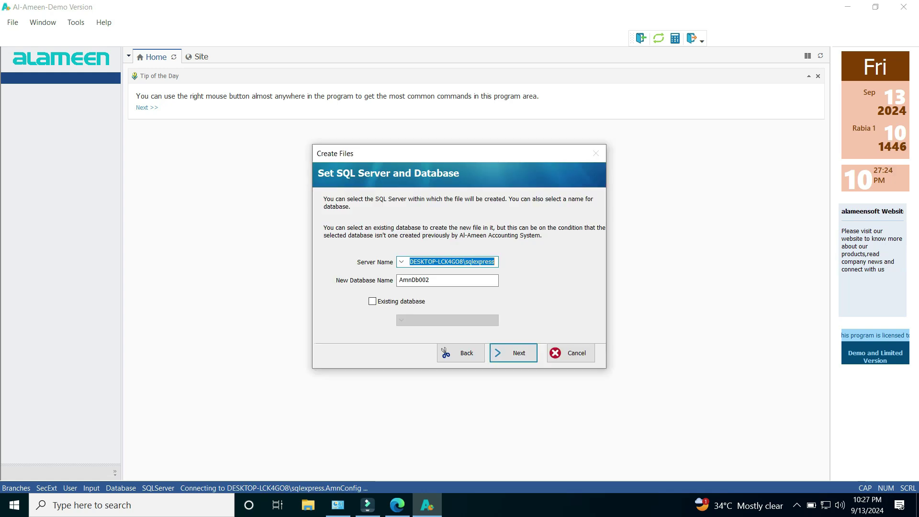
Accept new database AmnDb002 on the local SQL Express server and the 1-1-2024 beginning date
key("Tab")
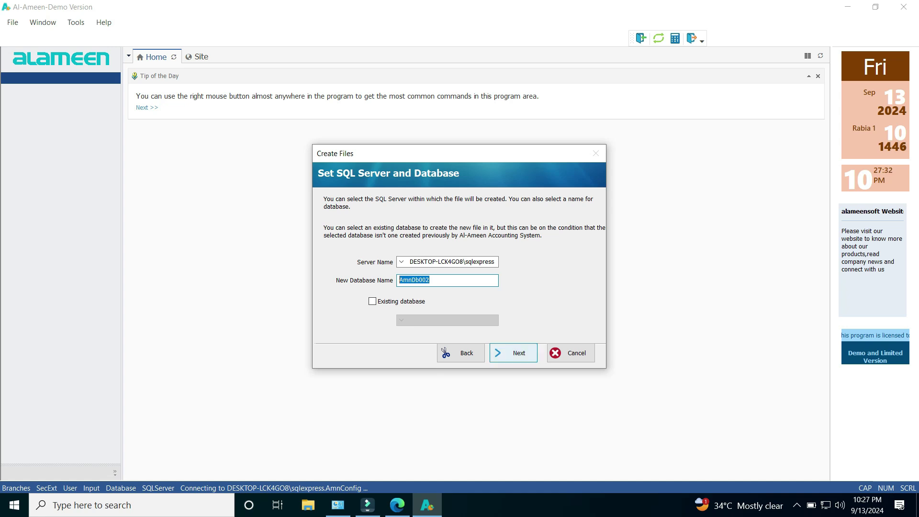
left_click(514, 354)
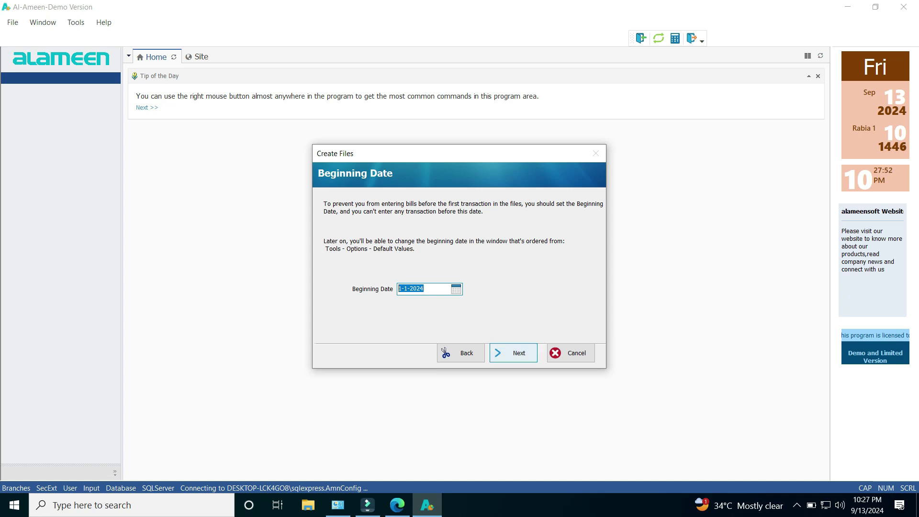
left_click(514, 352)
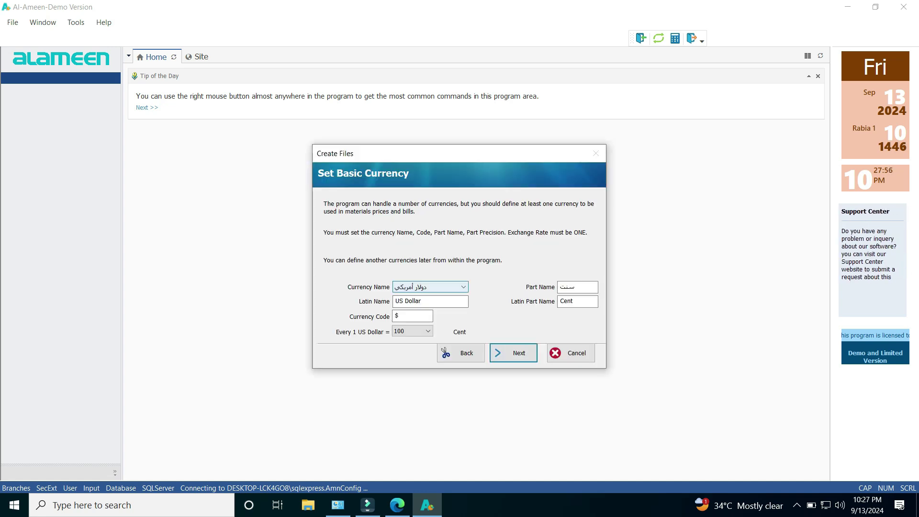
Choose UAE Dirham (درهم إماراتي) from the Currency Name list as the basic currency and continue
left_click(462, 287)
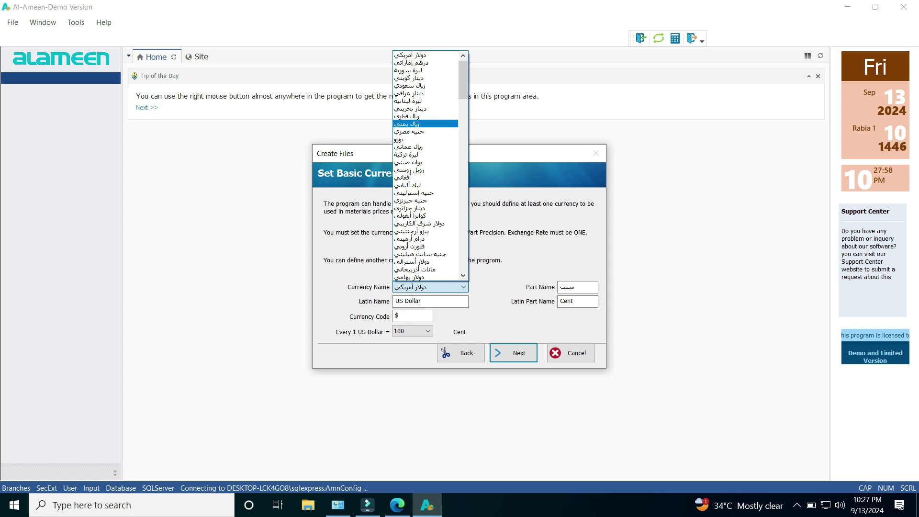
key("Up")
key("Up")
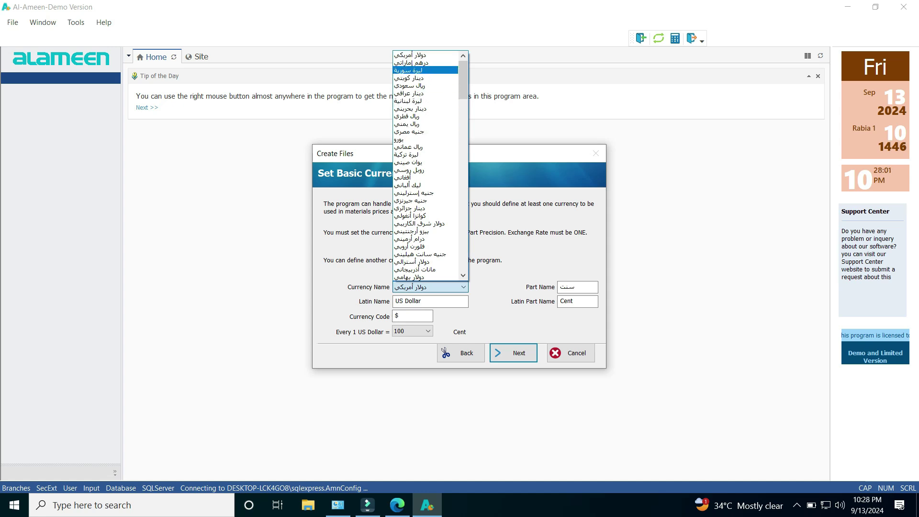
key("Up")
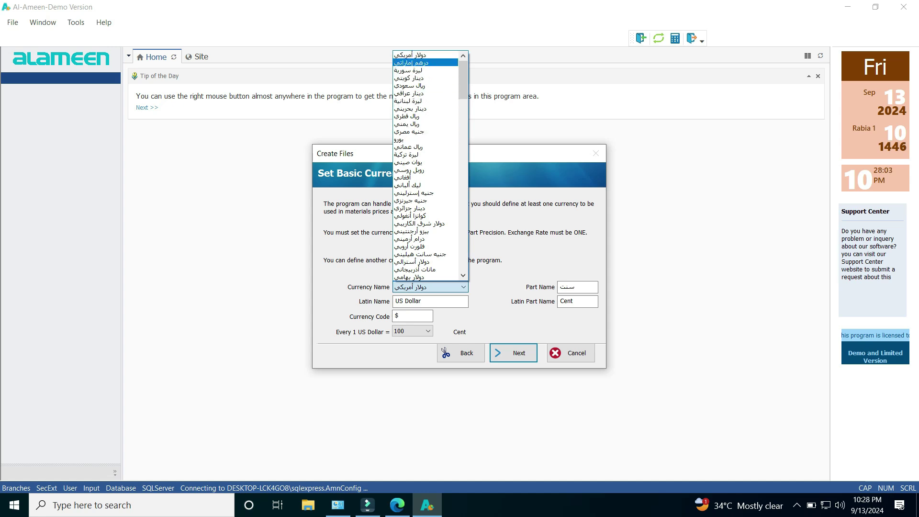
key("Return")
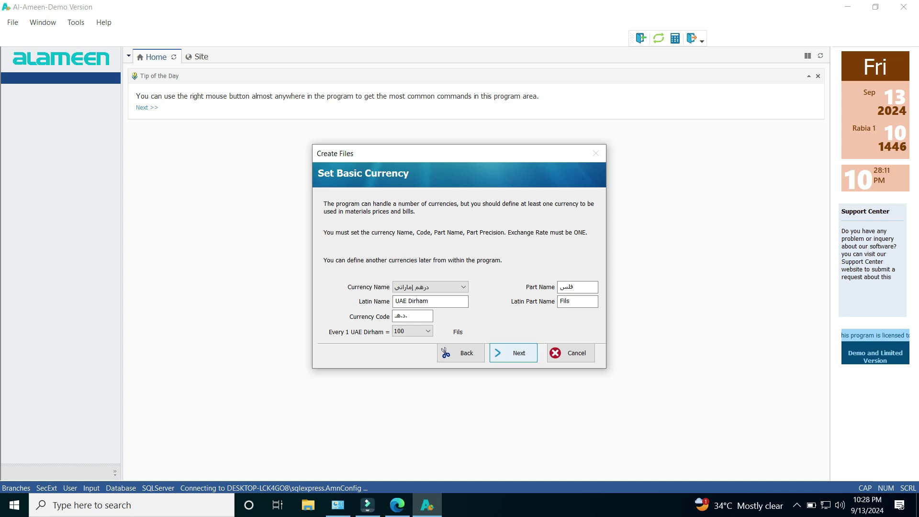
left_click(514, 353)
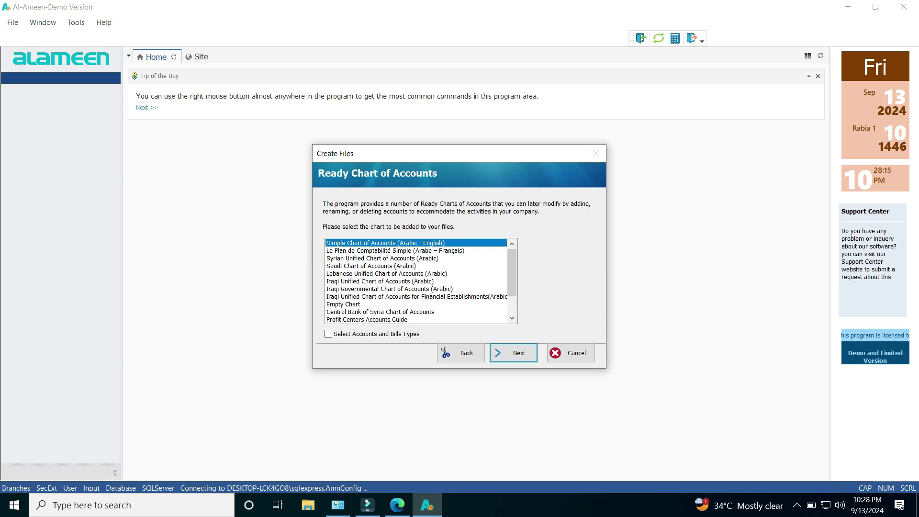
Browse the ready charts, select Saudi Chart of Accounts (Arabic), and continue
key("Down")
key("Down")
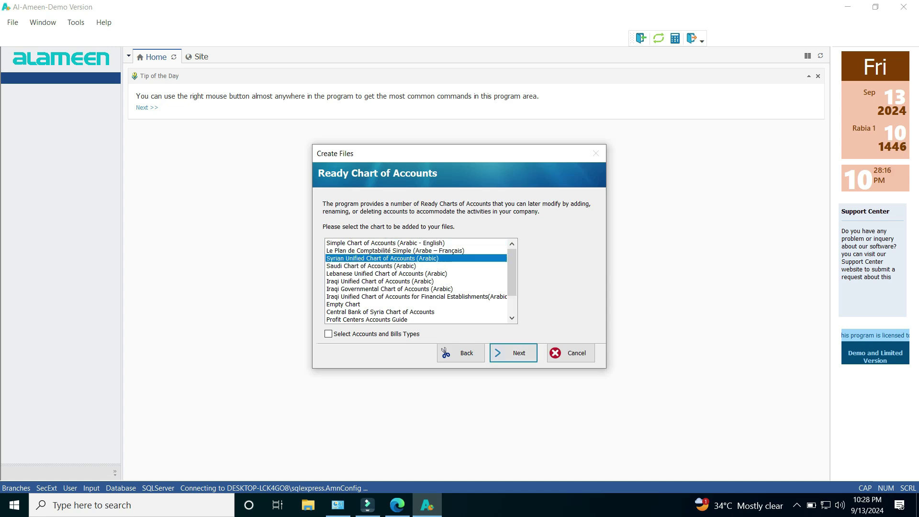
key("Down")
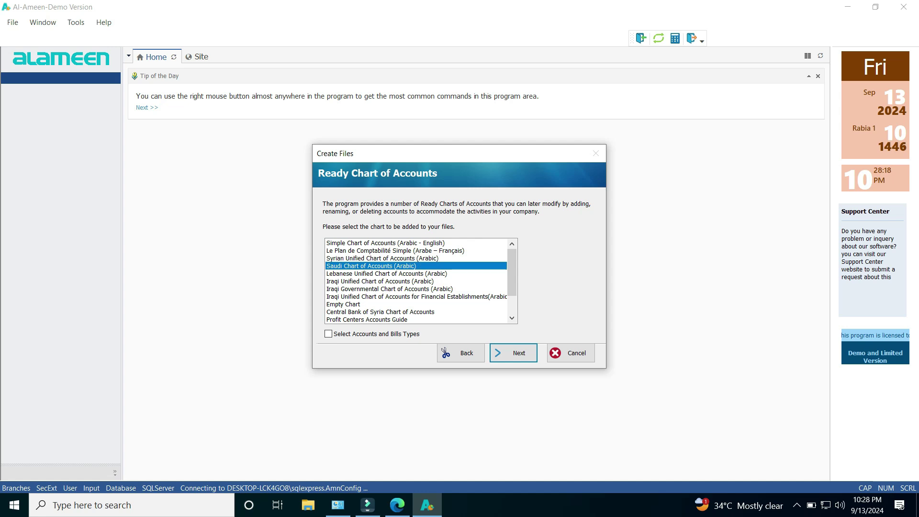
left_click(383, 305)
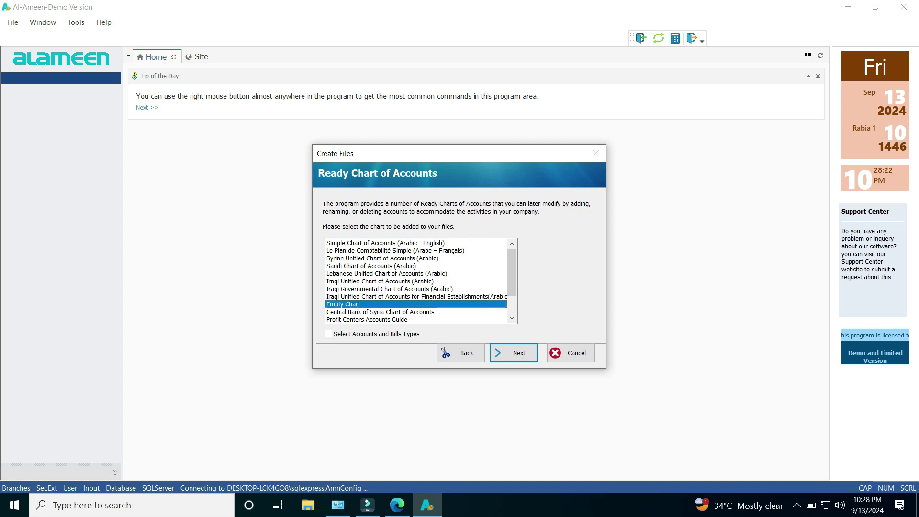
key("Down")
key("Down")
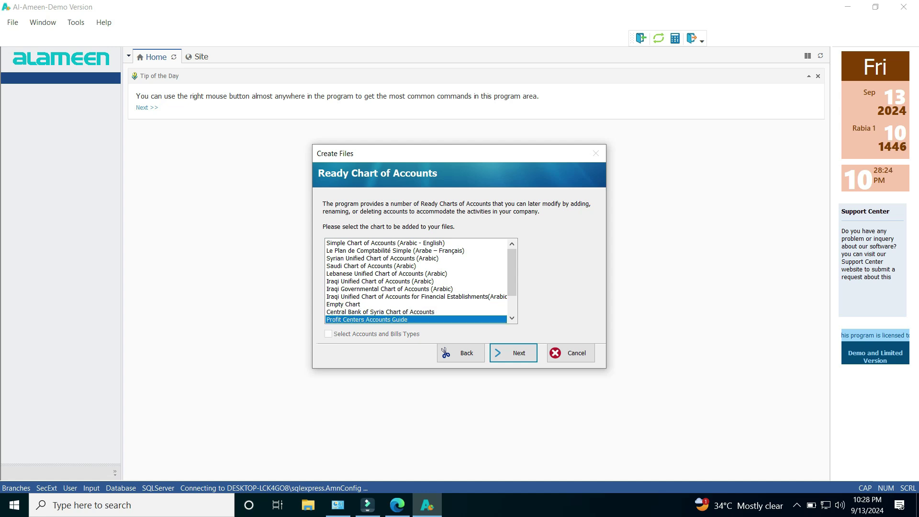
key("Down")
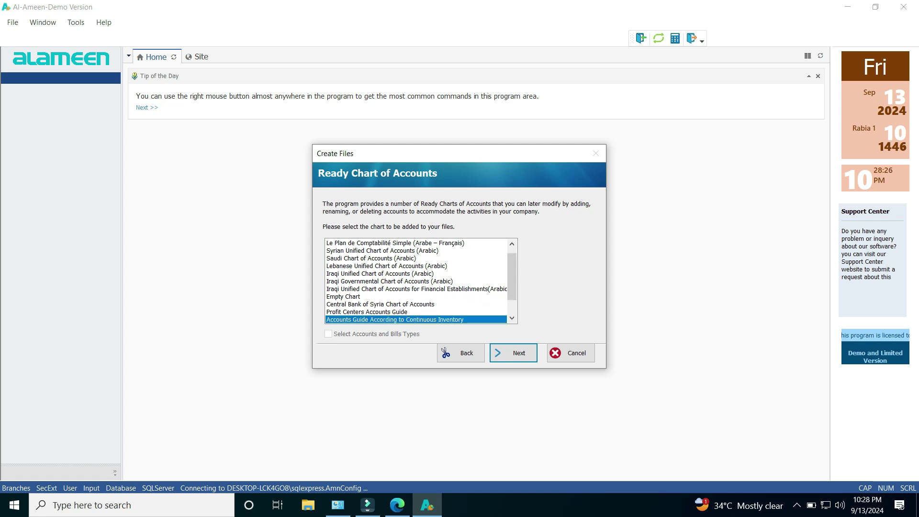
key("Down")
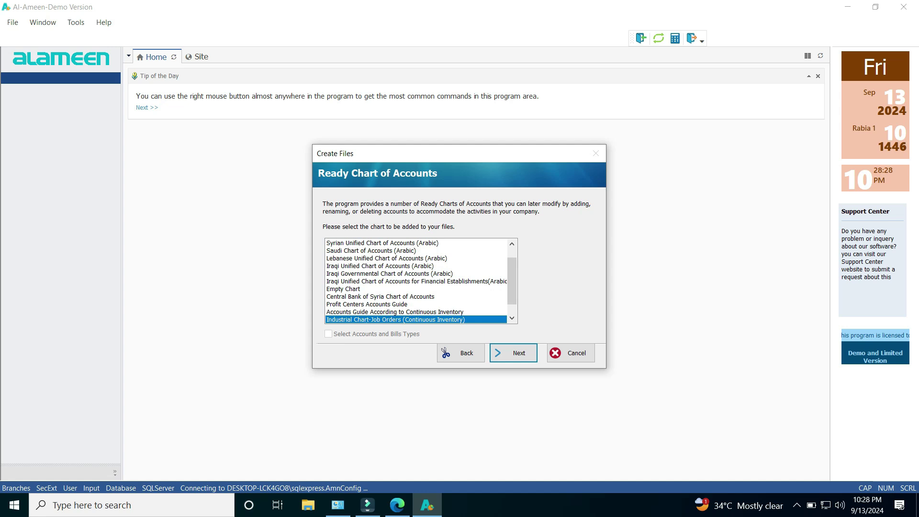
left_click(372, 251)
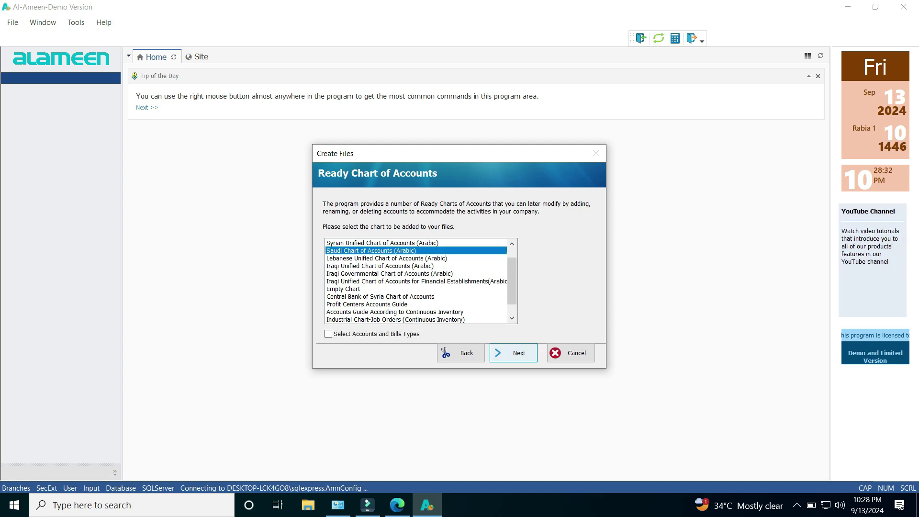
key("Return")
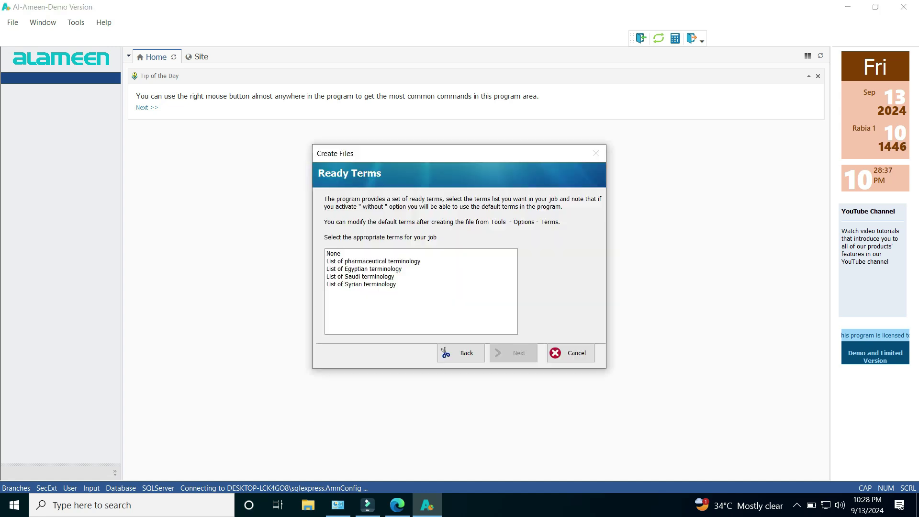
Choose None for ready terms so the new company file uses no predefined terms
left_click(334, 254)
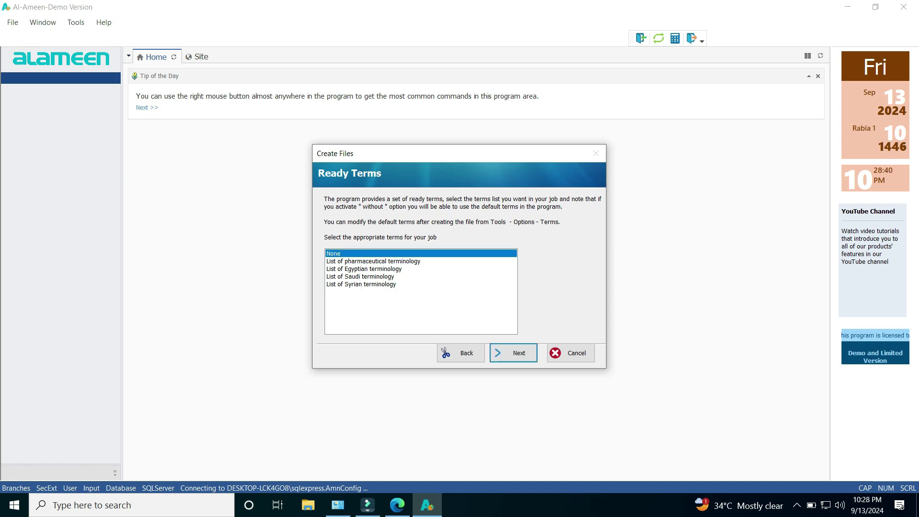
key("Return")
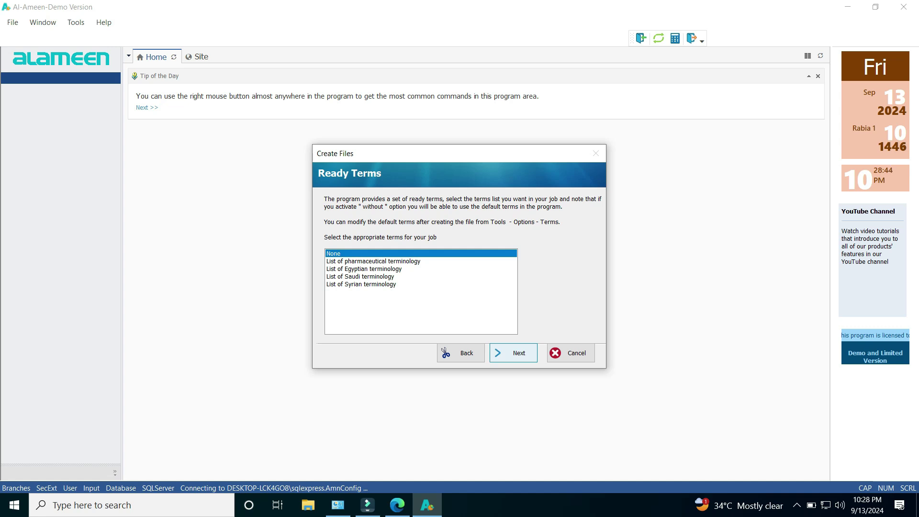
key("Return")
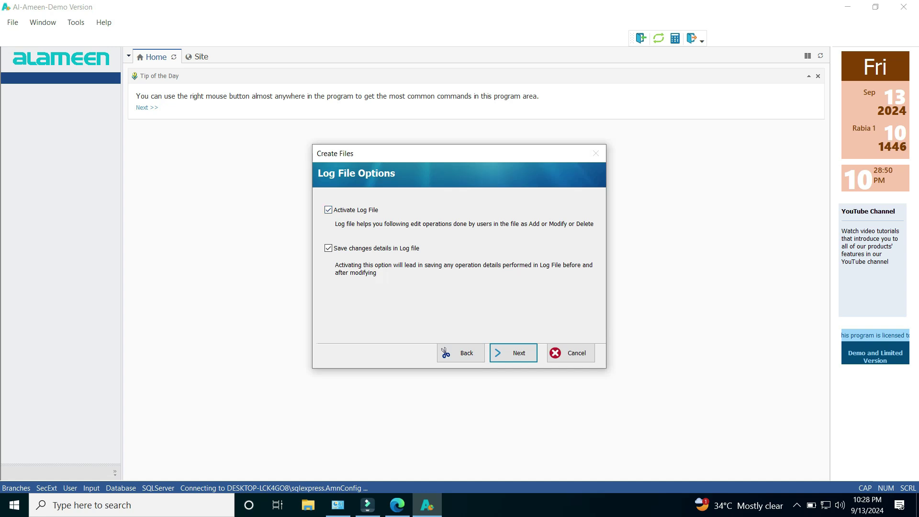
Keep both log file options enabled, then start building the AmnDb002 database
left_click(329, 210)
left_click(329, 210)
left_click(329, 248)
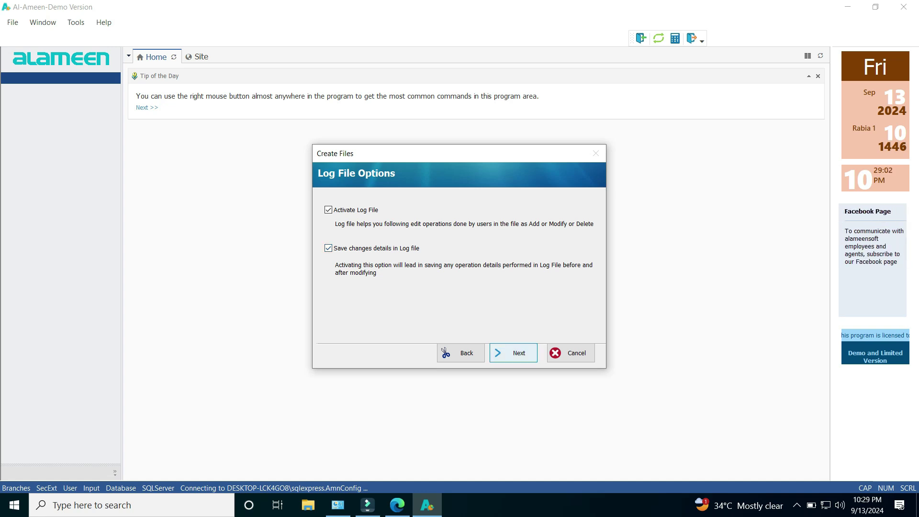
left_click(513, 353)
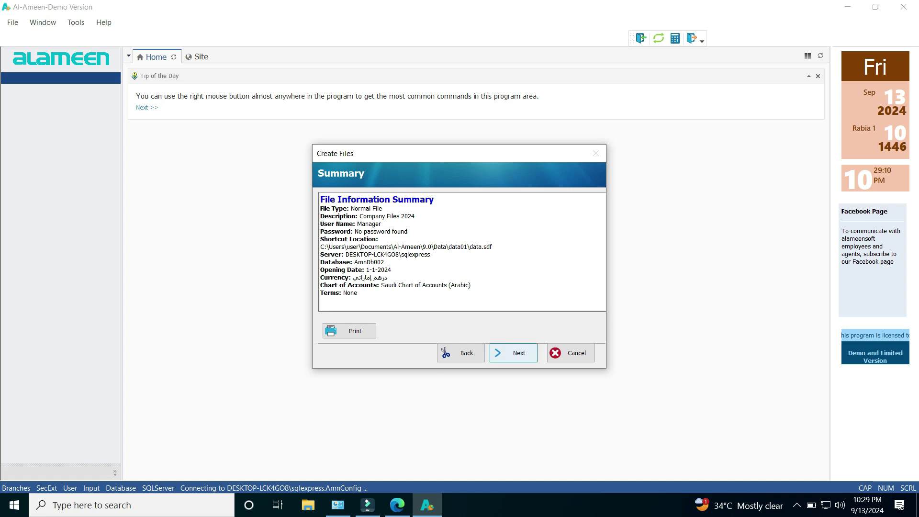
left_click(513, 352)
left_click(346, 352)
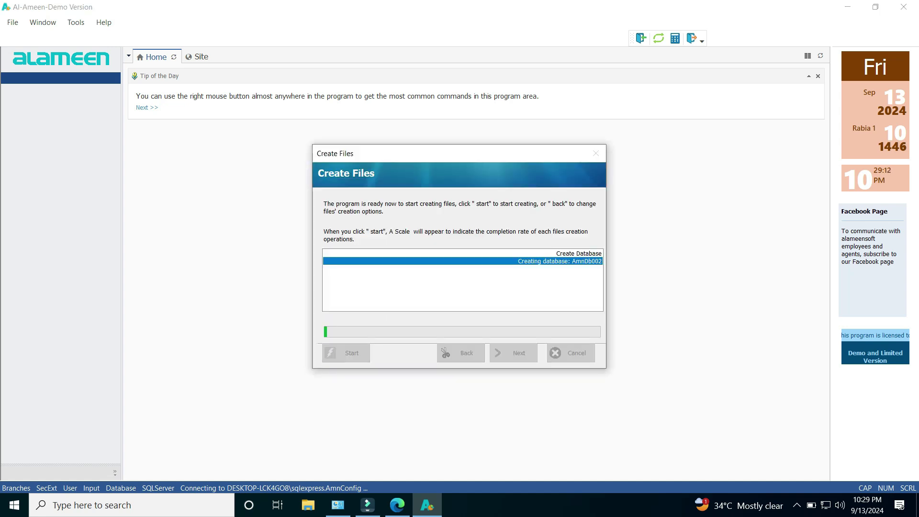
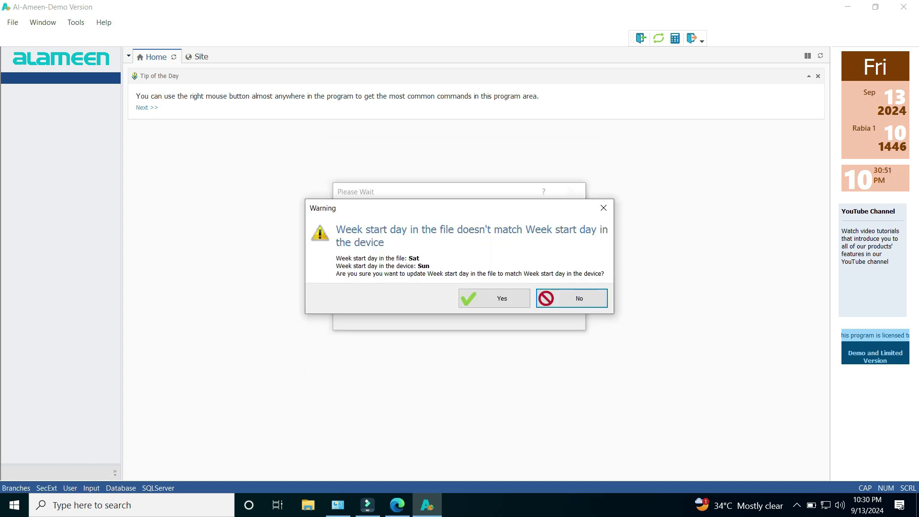
Answer Yes to change the company file's week start day from Sat to Sun
key("Tab")
key("Return")
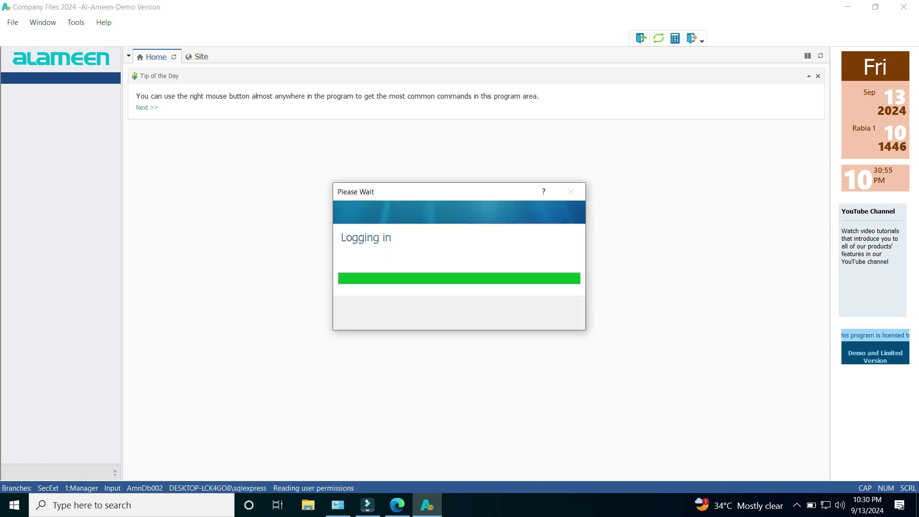